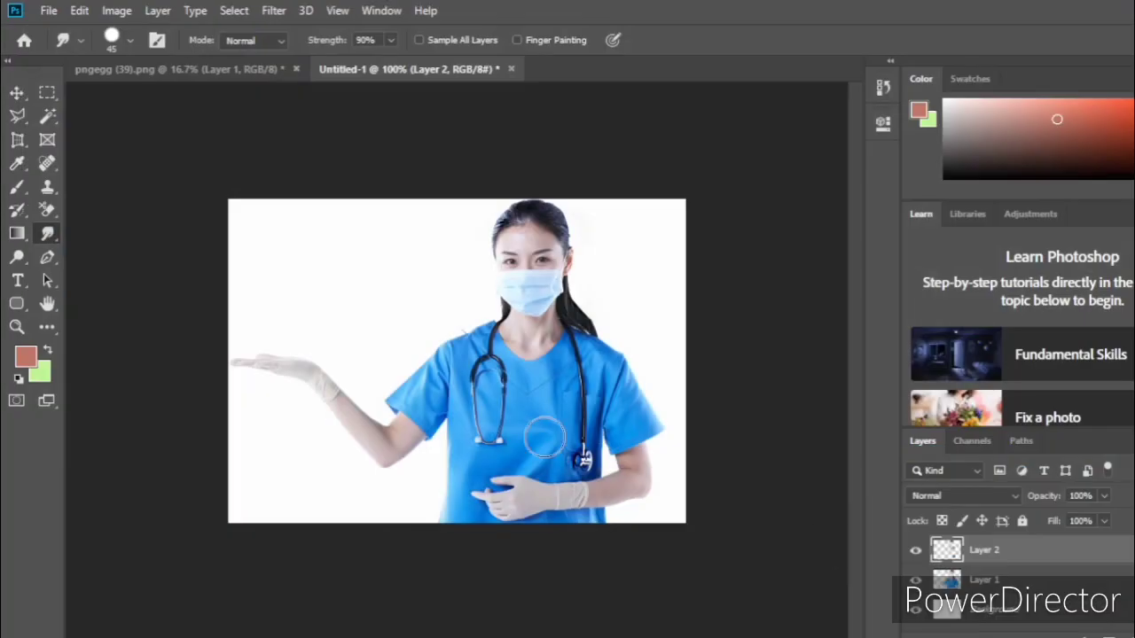
Try the Sharpen tool briefly, then switch back to the Smudge tool
right_click(49, 233)
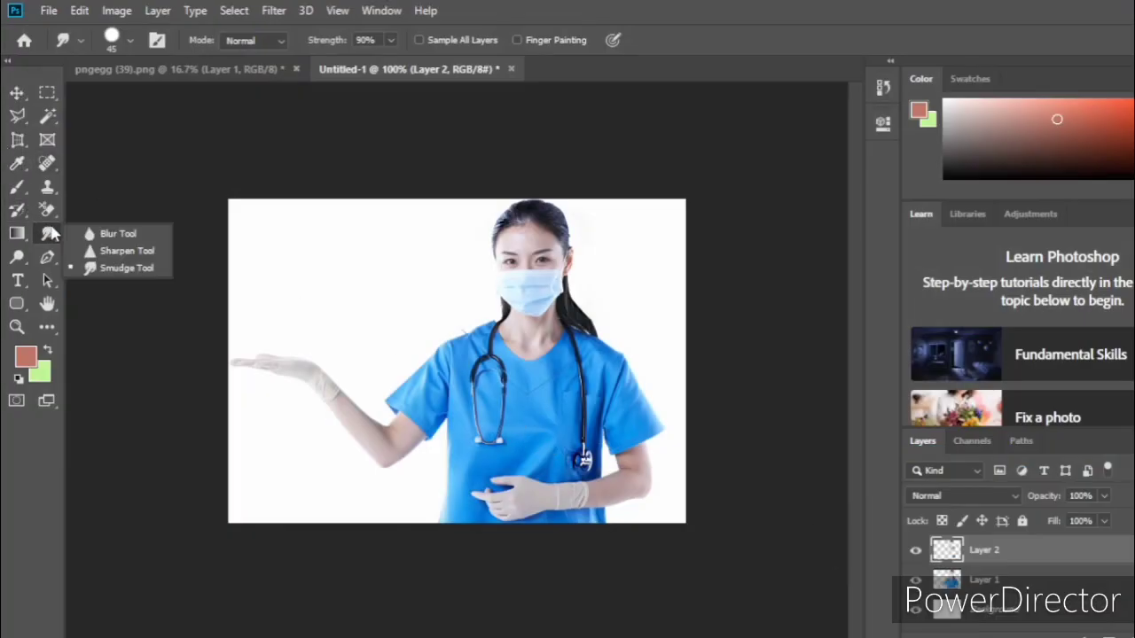
left_click(115, 252)
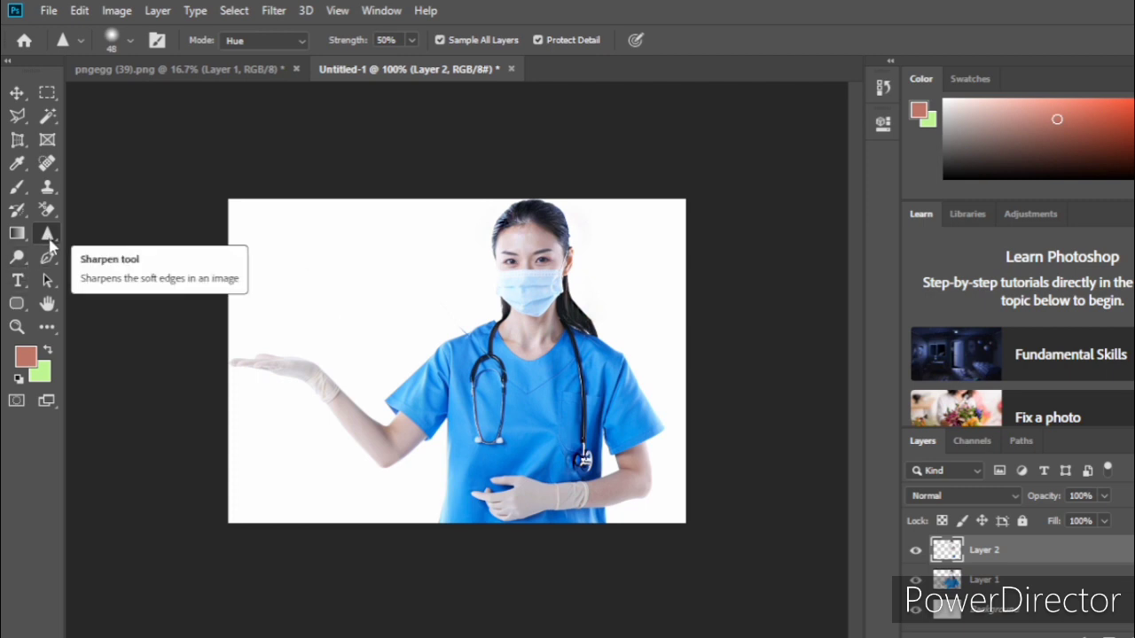
right_click(48, 237)
left_click(128, 269)
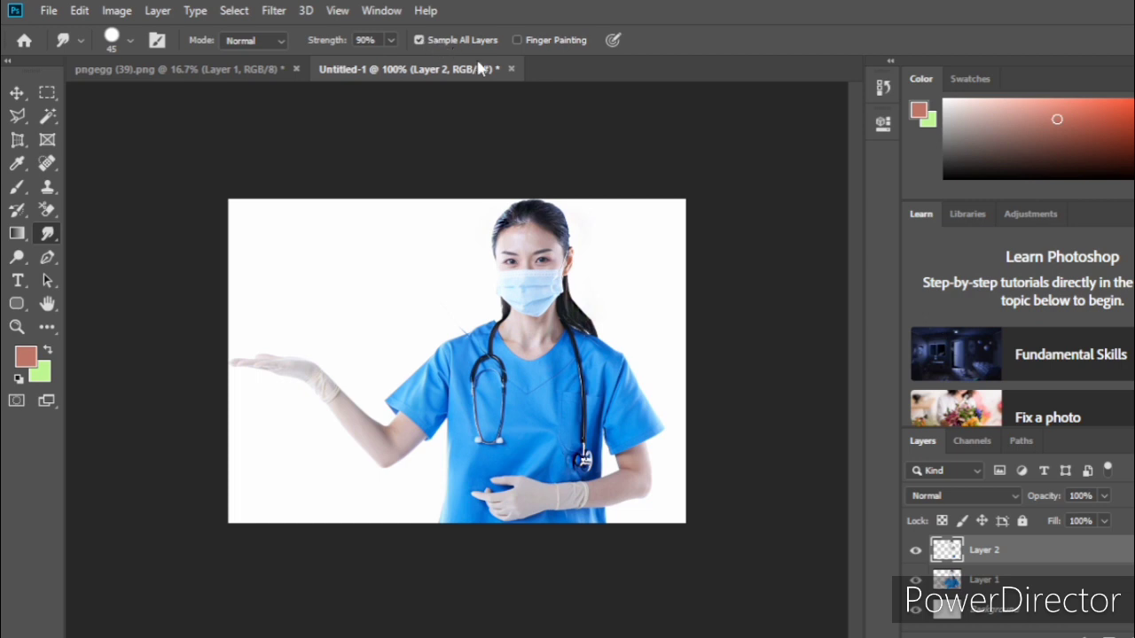
Set the Smudge tool to 50% strength, Normal mode and a 32 px brush
left_click(390, 40)
left_click_drag(395, 60, 361, 71)
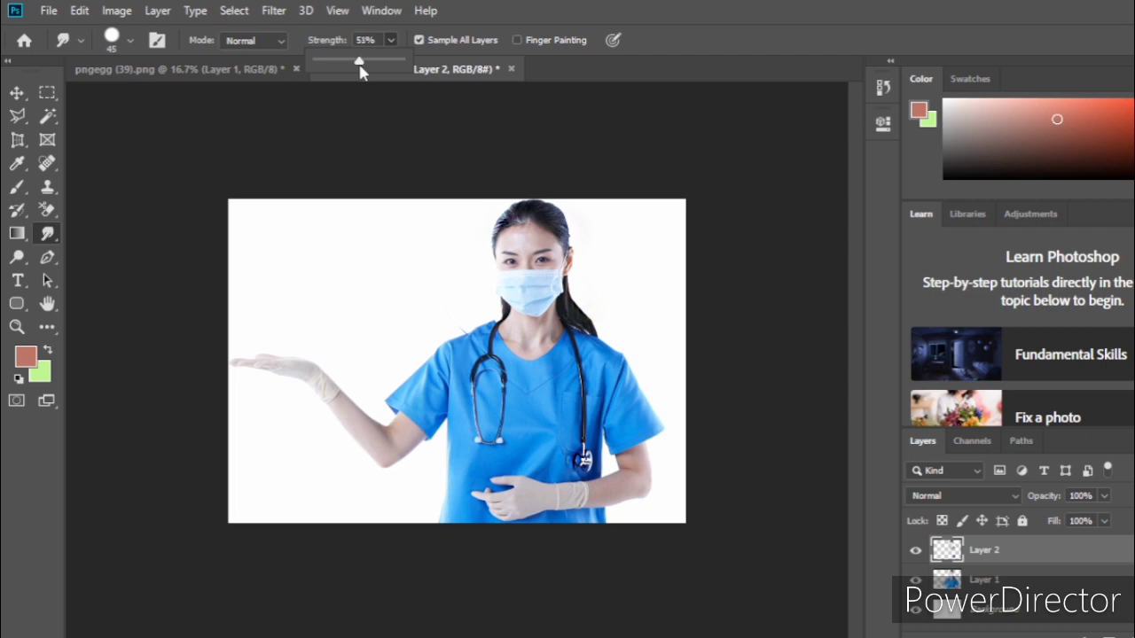
left_click(282, 44)
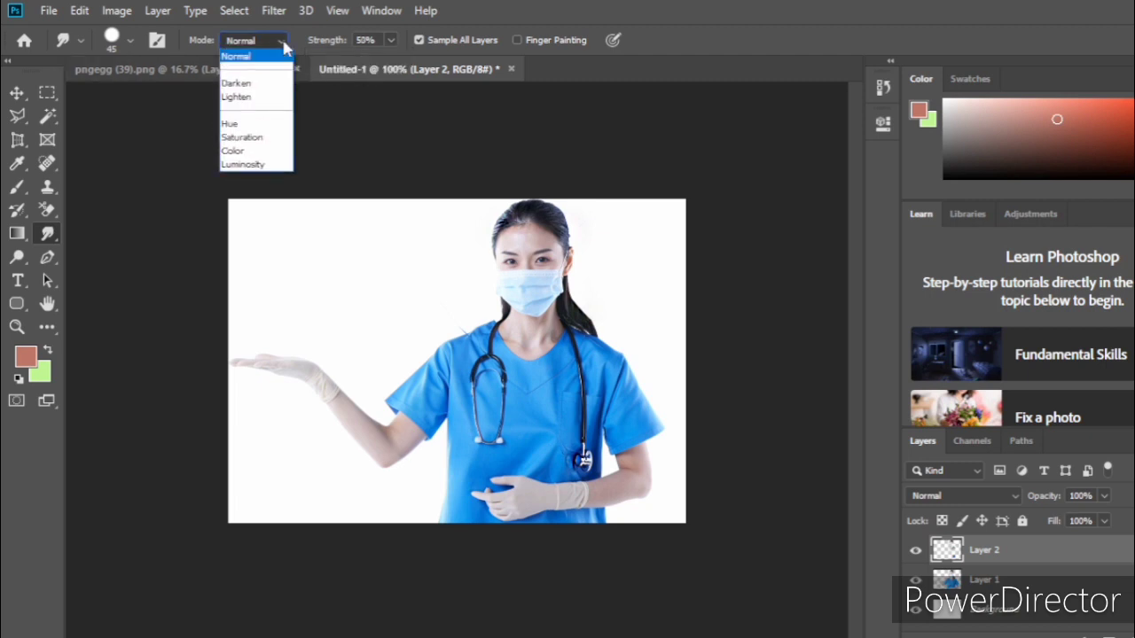
left_click(283, 44)
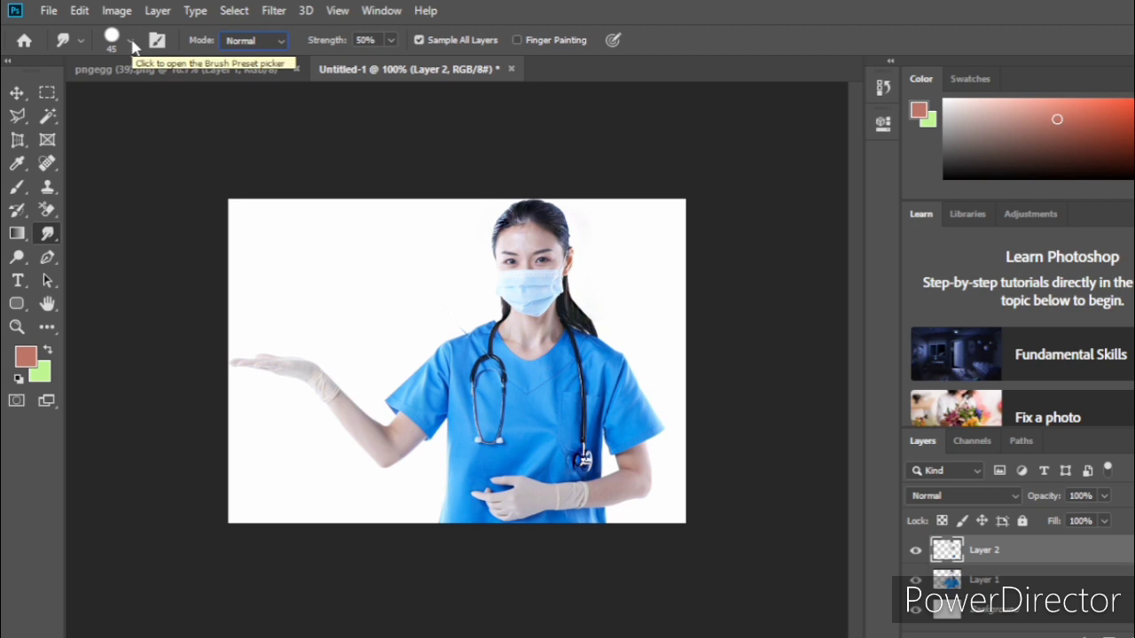
left_click(131, 44)
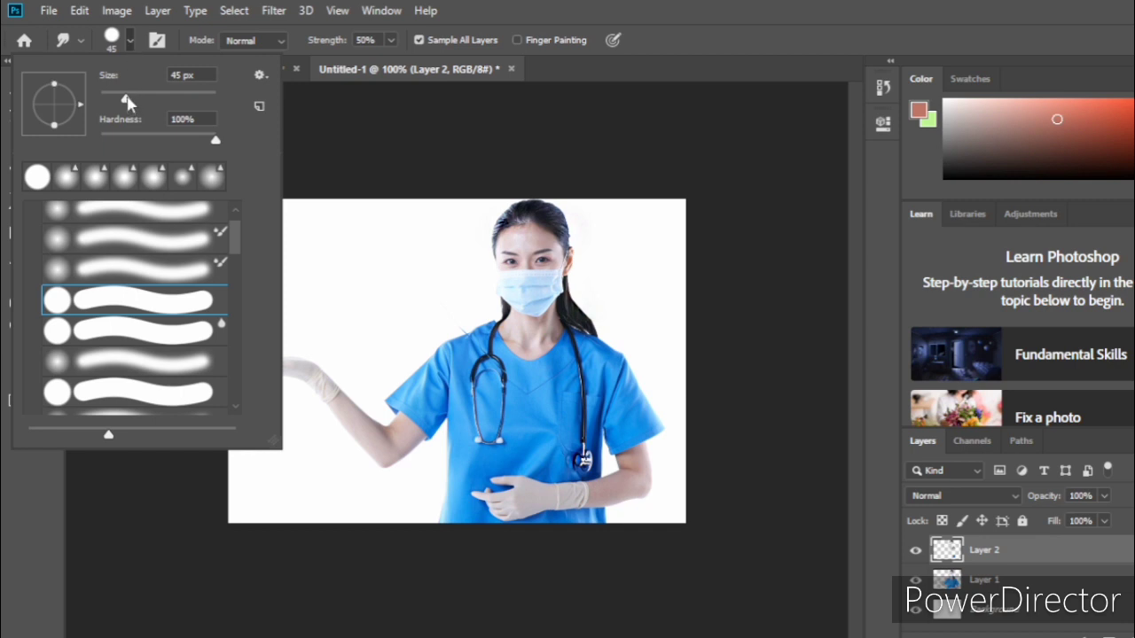
left_click_drag(128, 99, 120, 100)
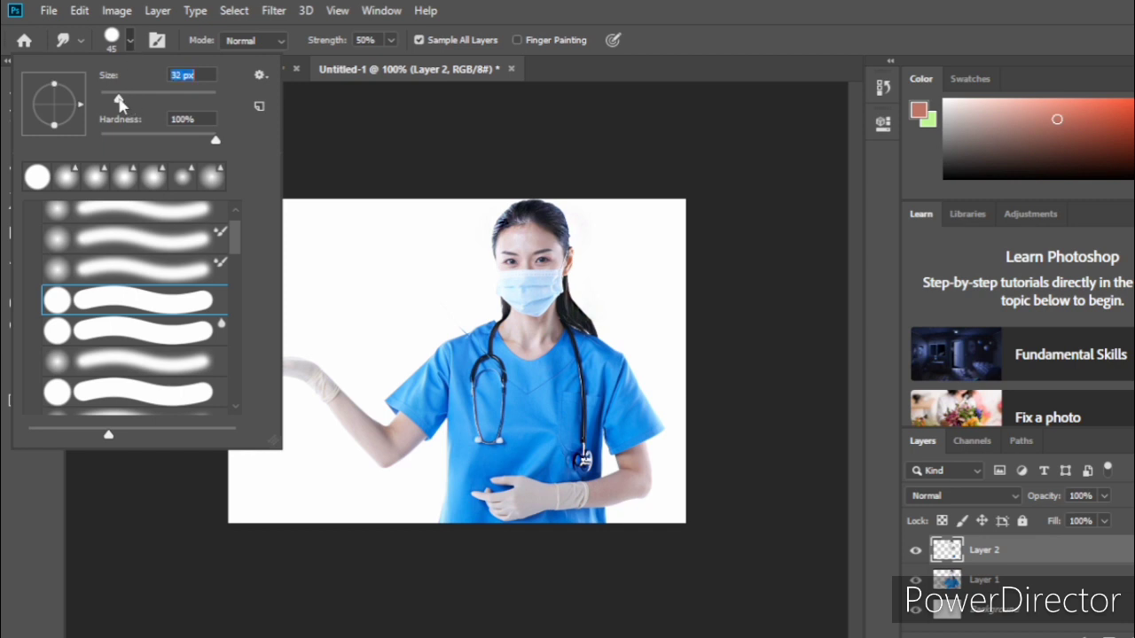
left_click(131, 40)
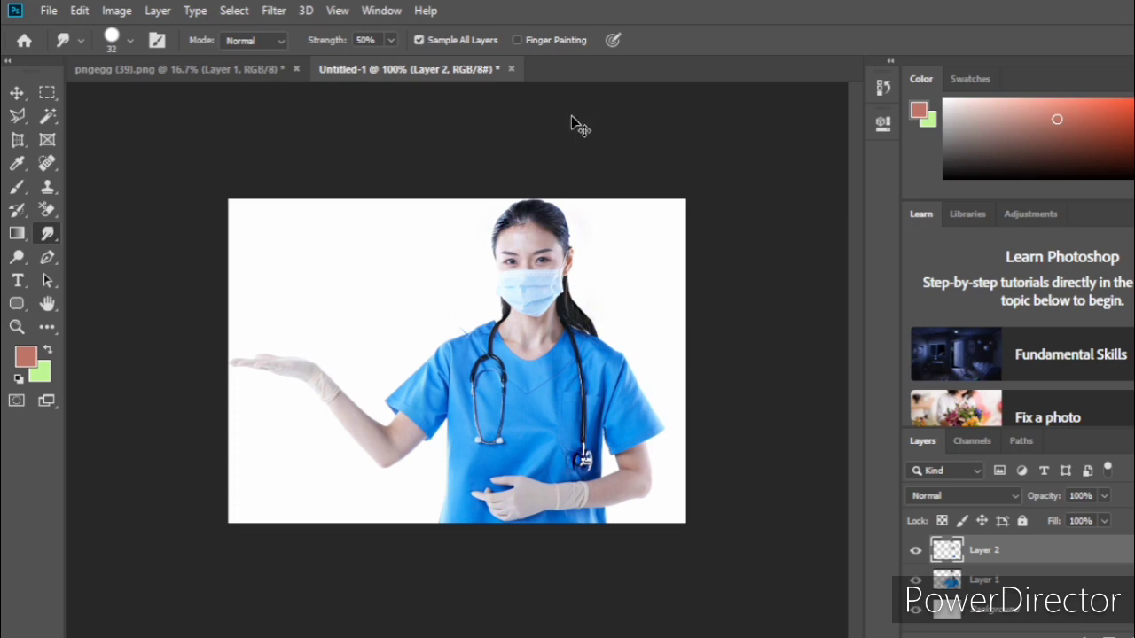
Create a blank white 7 × 5 inch document and set a red foreground colour
key("ctrl+n")
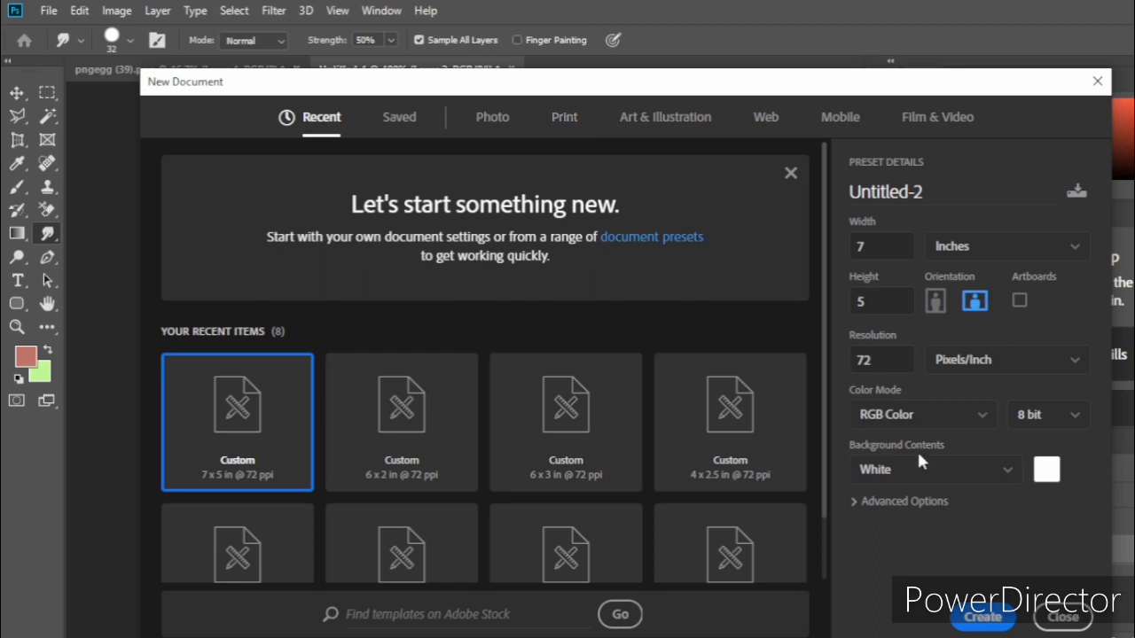
left_click(983, 618)
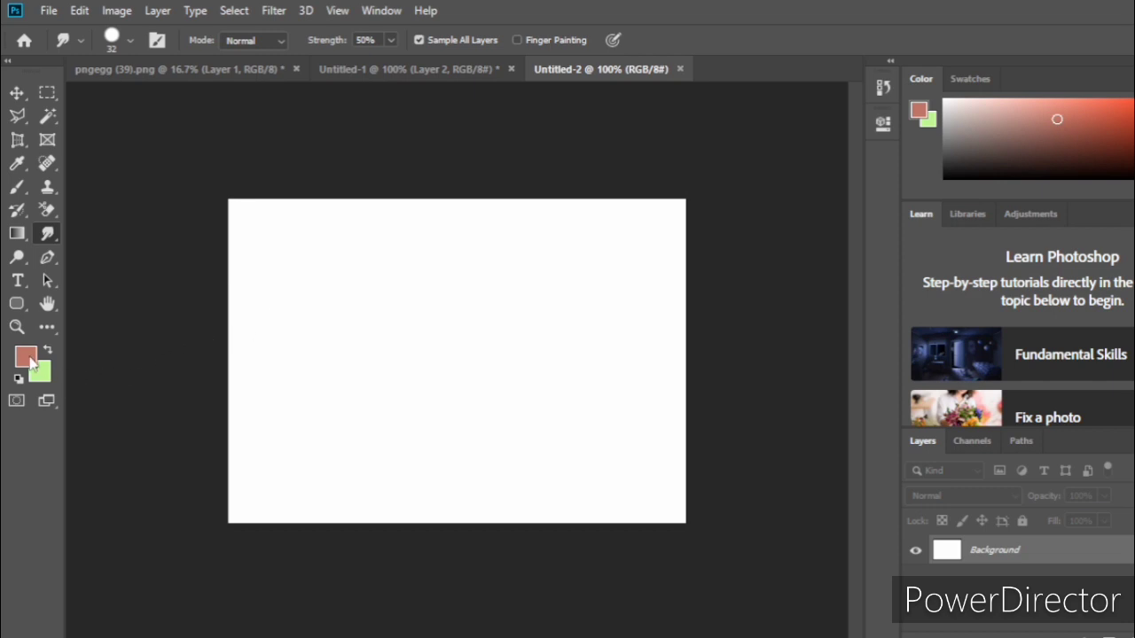
left_click(29, 359)
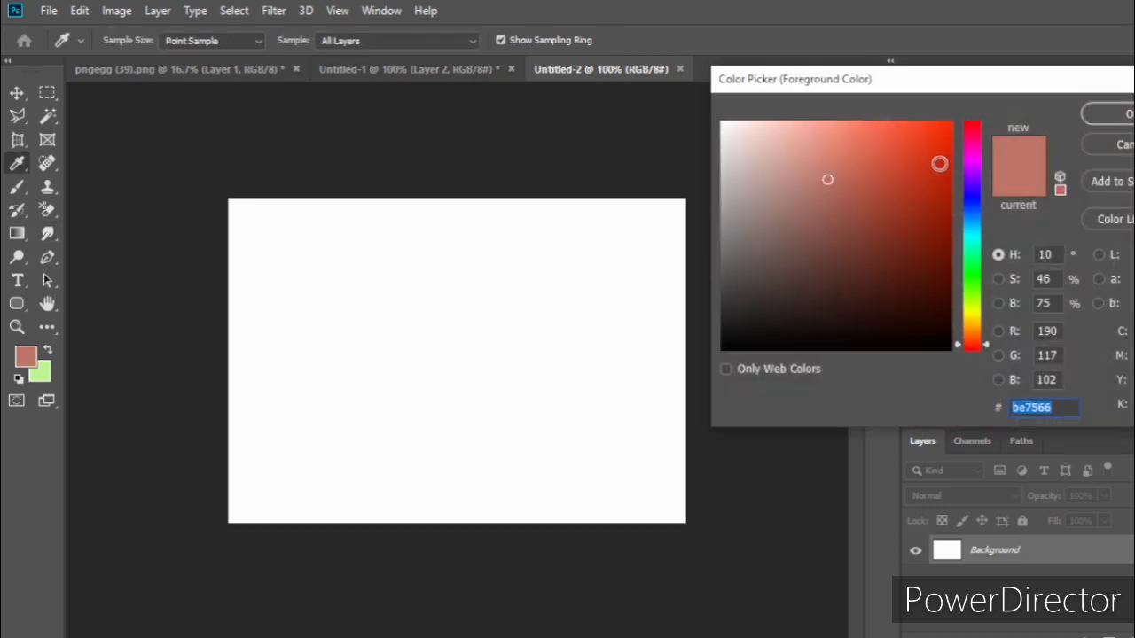
left_click(939, 164)
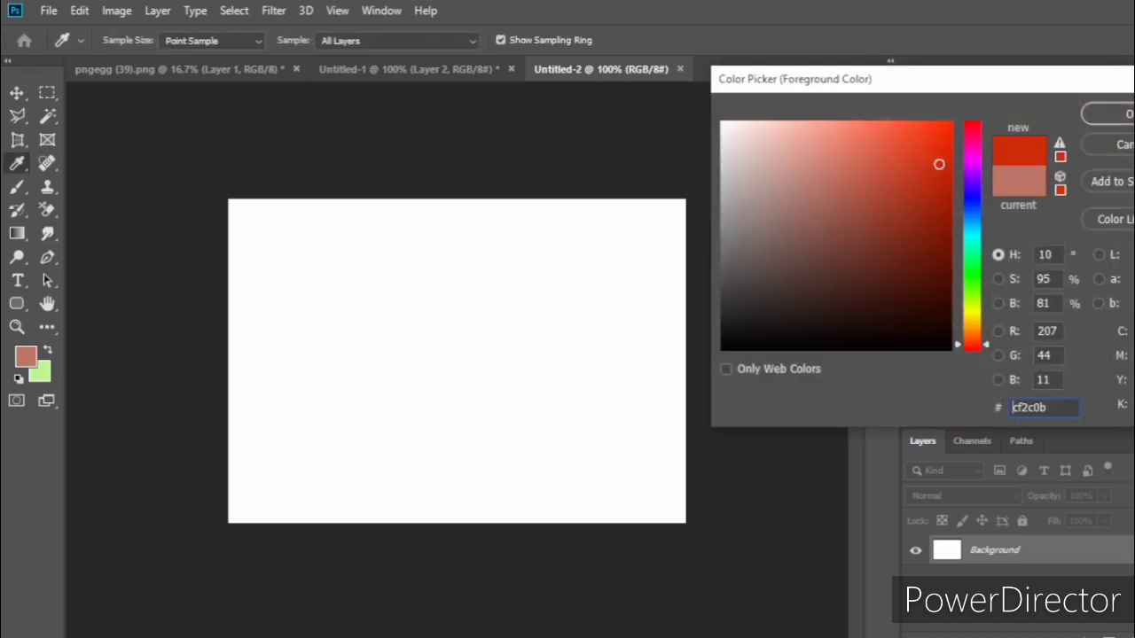
key("Return")
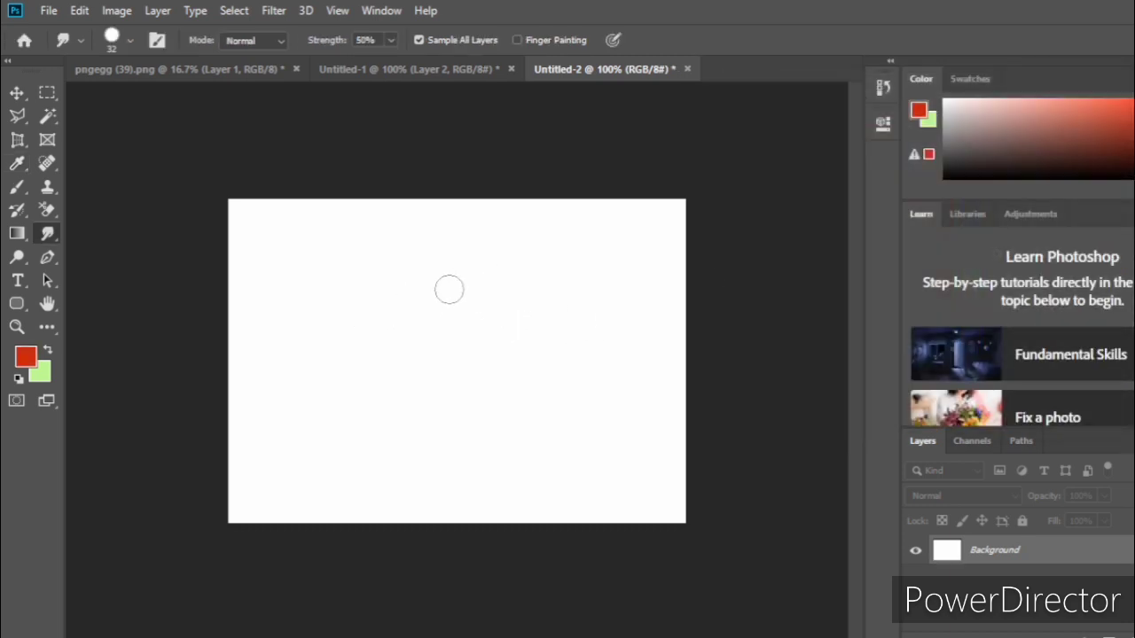
Change the foreground colour to dark red #9a0a0a
right_click(449, 288)
left_click(448, 288)
left_click(25, 357)
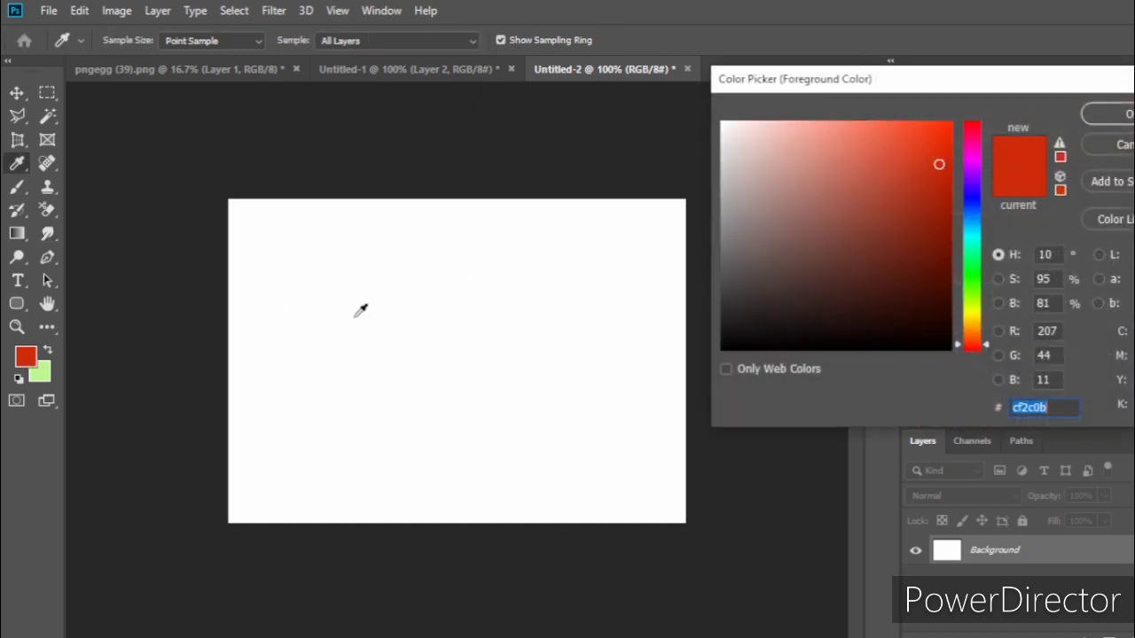
left_click(381, 323)
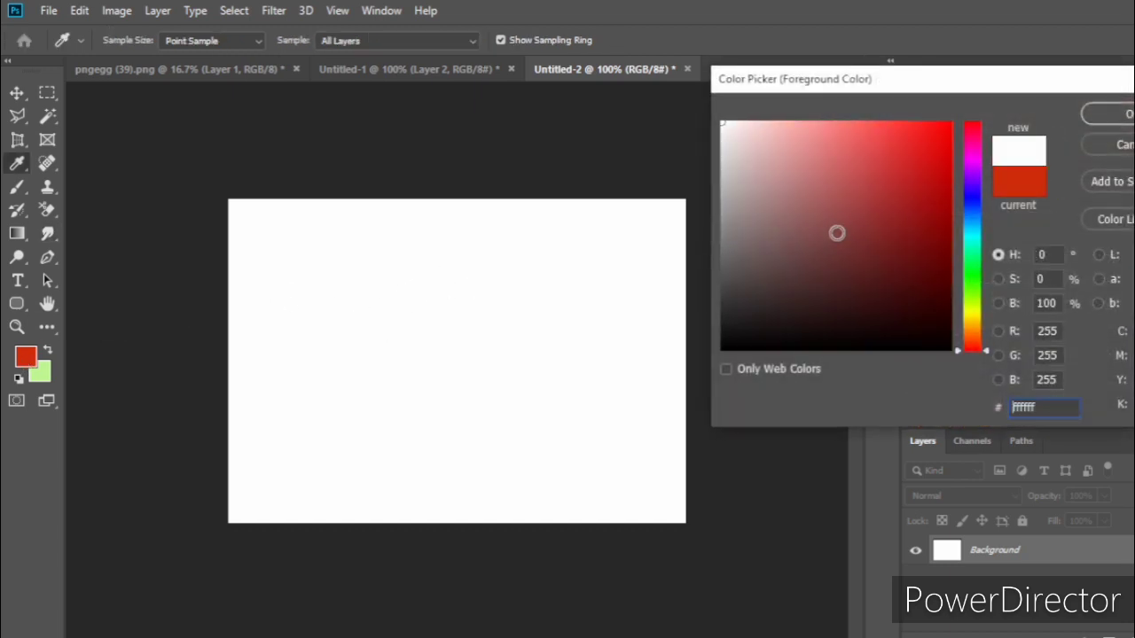
left_click(938, 212)
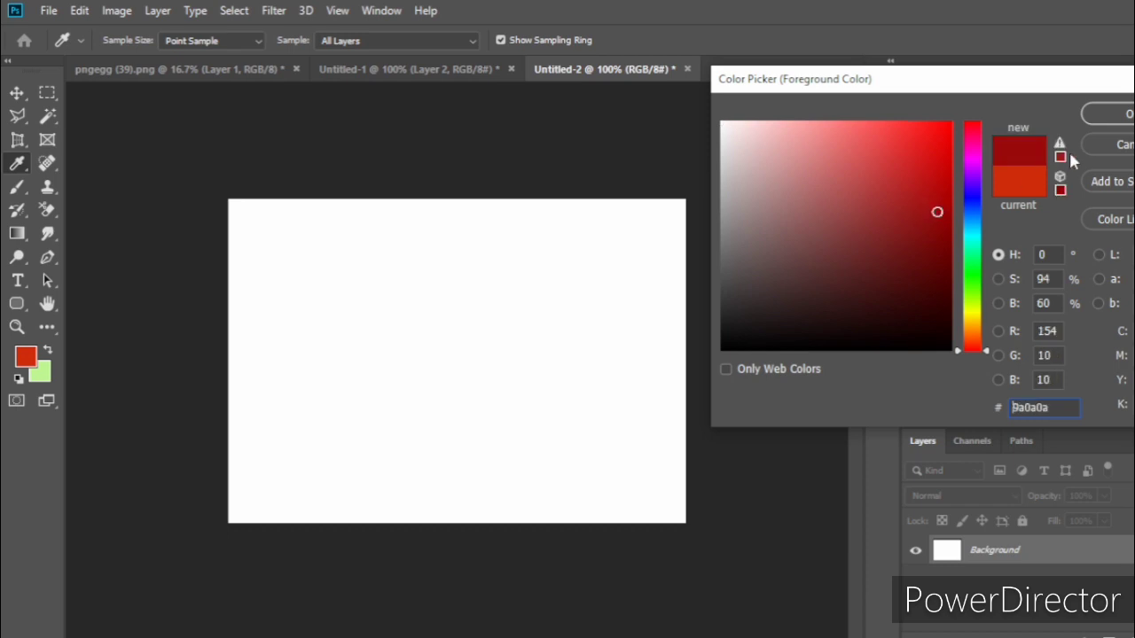
left_click(1129, 116)
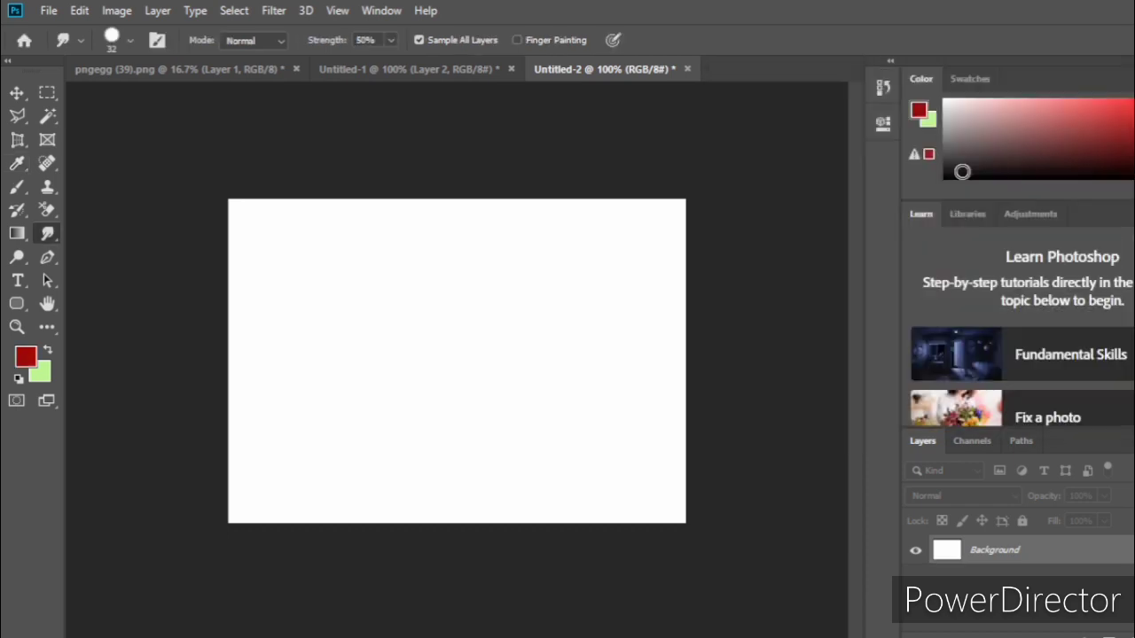
Select the Brush Tool and paint a dark red stroke across the canvas centre
left_click(26, 188)
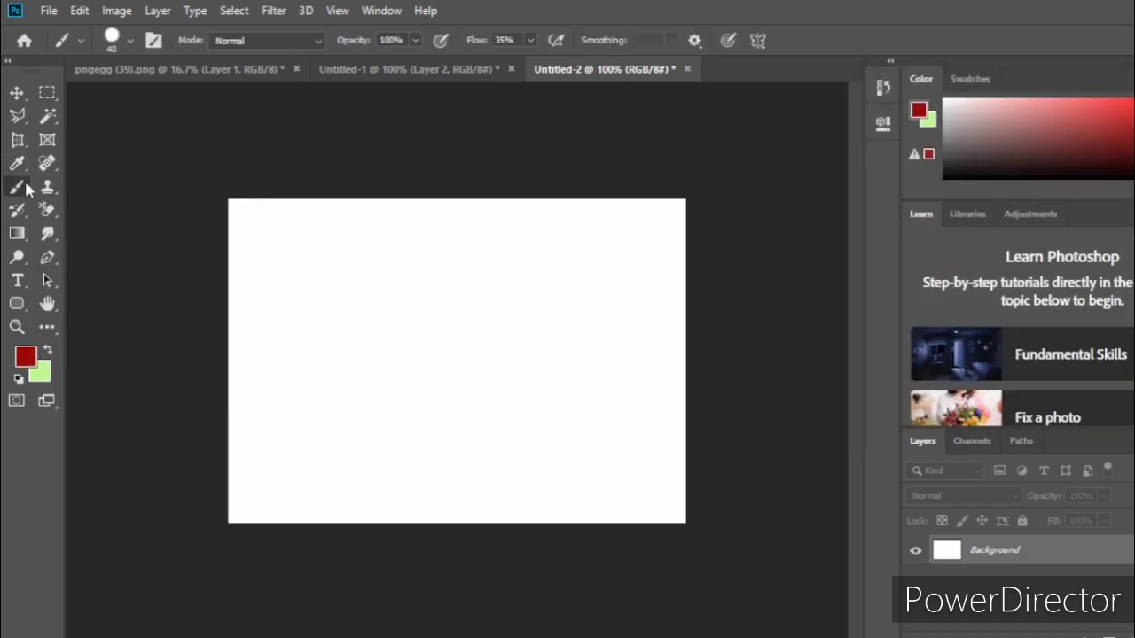
right_click(26, 188)
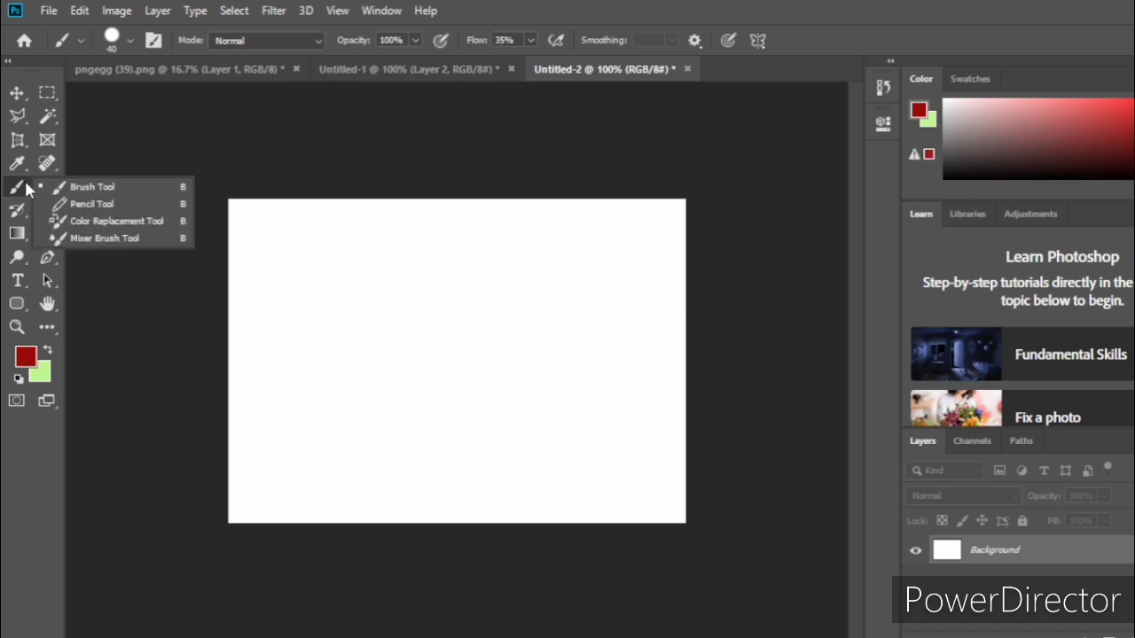
left_click(88, 187)
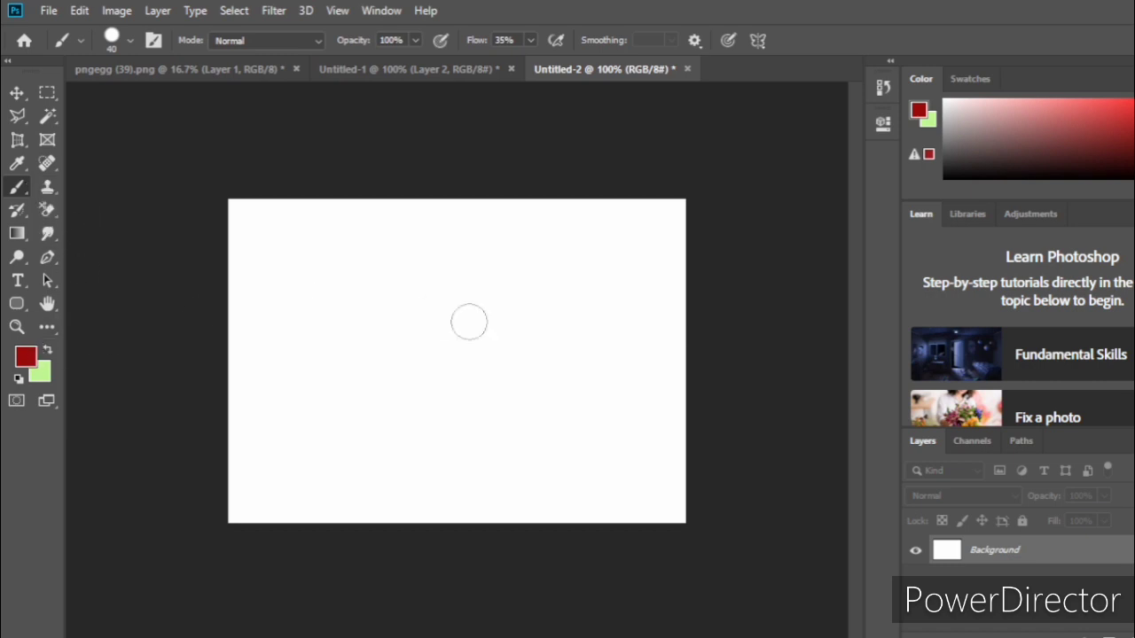
mouse_move(367, 319)
left_mouse_down()
mouse_move(484, 274)
mouse_move(317, 321)
mouse_move(455, 312)
mouse_move(488, 291)
mouse_move(443, 325)
mouse_move(488, 307)
left_mouse_up()
Switch to light red #dc6666 and paint over the dark stroke's lower half
left_click(26, 363)
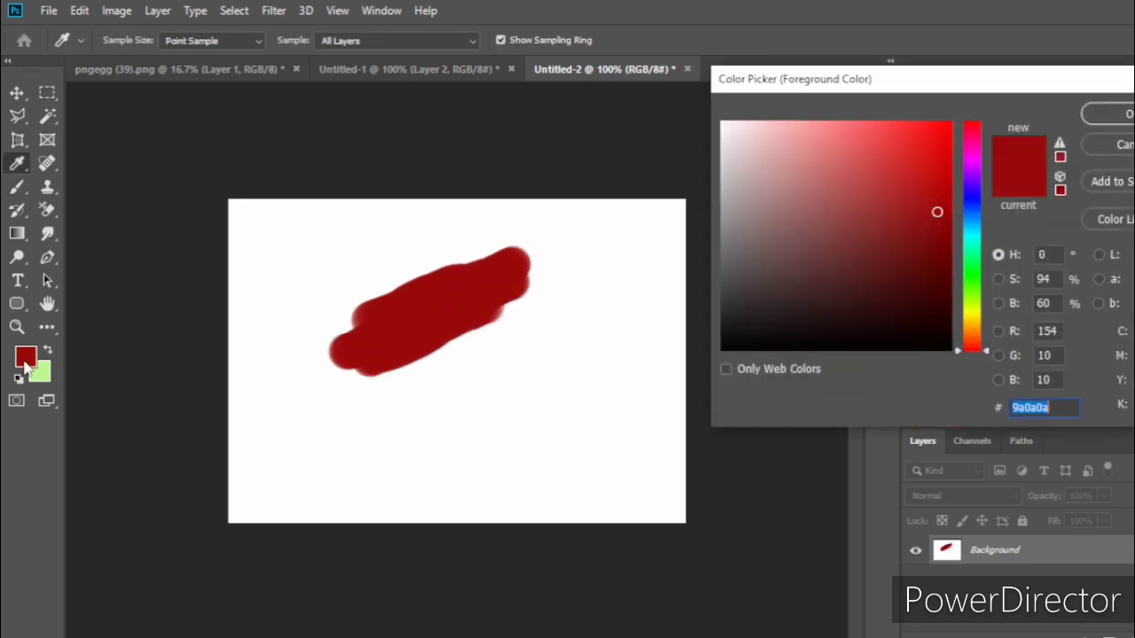
left_click(845, 152)
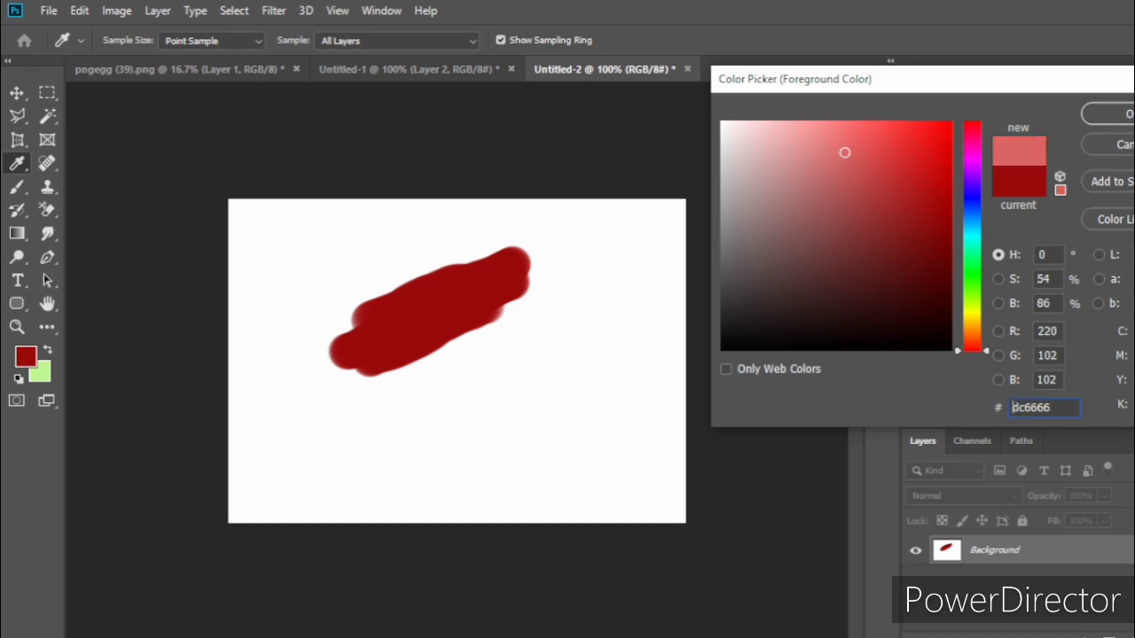
key("Return")
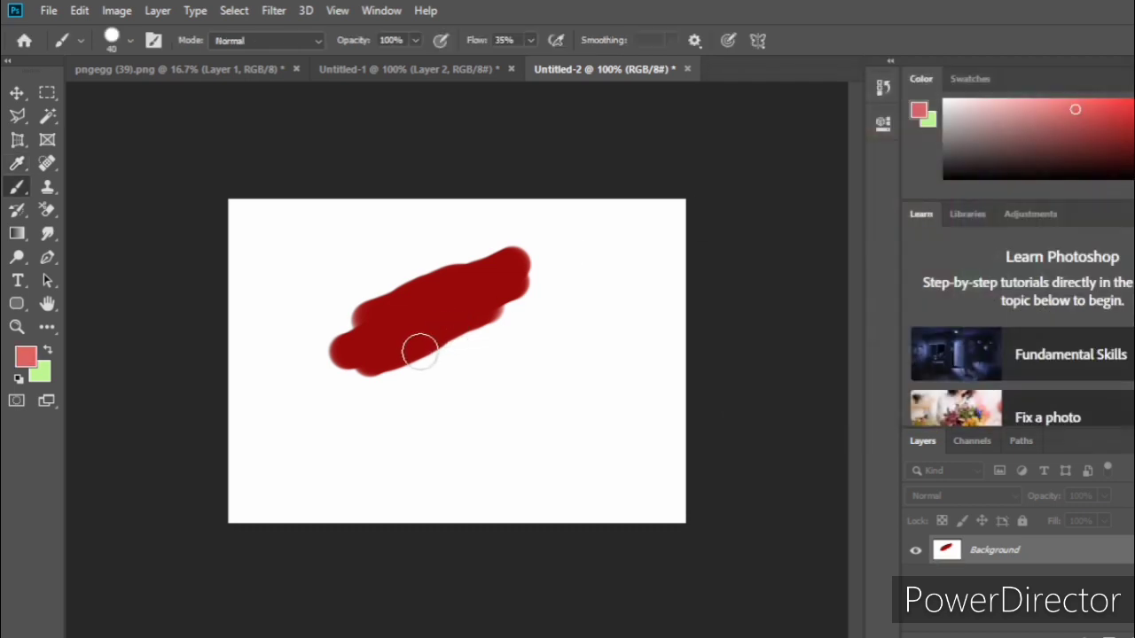
mouse_move(388, 370)
left_mouse_down()
mouse_move(434, 357)
mouse_move(380, 363)
mouse_move(505, 342)
mouse_move(441, 384)
mouse_move(458, 324)
mouse_move(522, 299)
left_mouse_up()
mouse_move(401, 358)
left_mouse_down()
mouse_move(362, 367)
mouse_move(515, 294)
left_mouse_up()
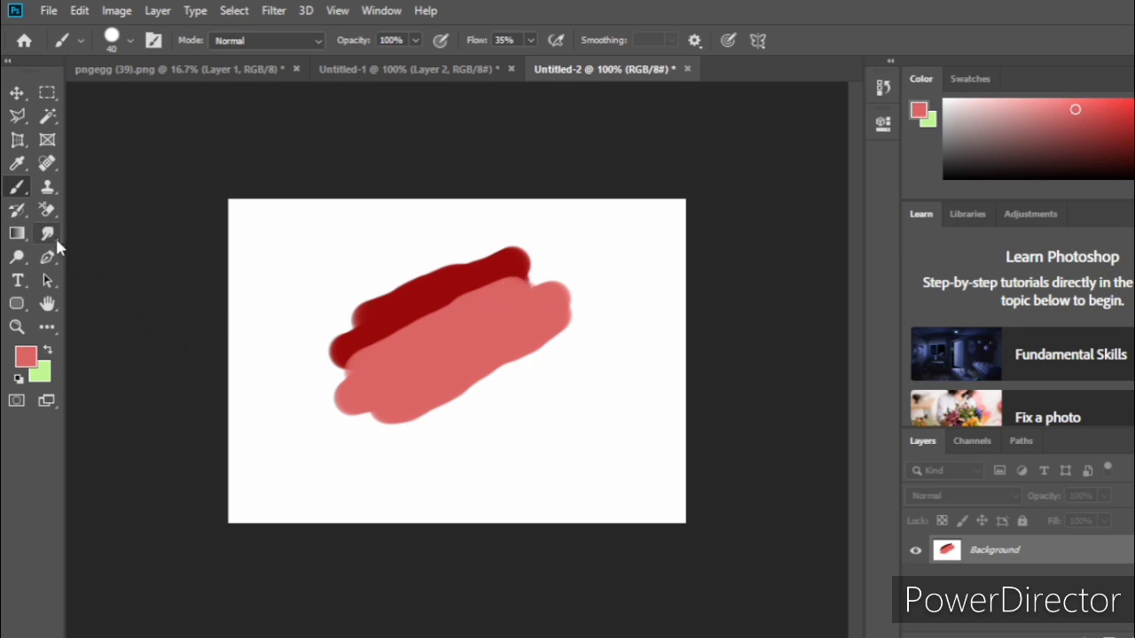
With the Smudge tool at 50%, smear the dark red edge into the light red
left_click(51, 234)
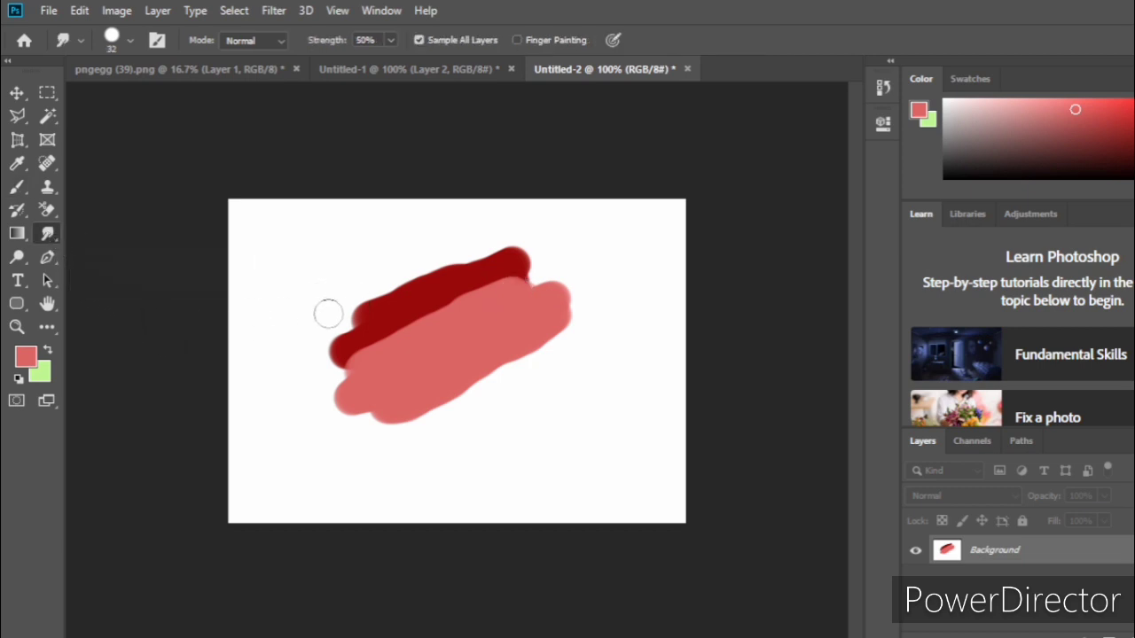
mouse_move(346, 364)
left_mouse_down()
mouse_move(526, 271)
mouse_move(370, 332)
mouse_move(342, 346)
mouse_move(379, 352)
mouse_move(497, 294)
mouse_move(524, 265)
mouse_move(445, 322)
mouse_move(377, 332)
mouse_move(522, 293)
mouse_move(473, 327)
mouse_move(349, 363)
mouse_move(360, 373)
mouse_move(370, 322)
mouse_move(491, 253)
mouse_move(363, 362)
mouse_move(393, 367)
mouse_move(416, 307)
mouse_move(451, 363)
mouse_move(461, 291)
mouse_move(504, 324)
mouse_move(522, 271)
mouse_move(471, 355)
mouse_move(384, 363)
mouse_move(456, 307)
left_mouse_up()
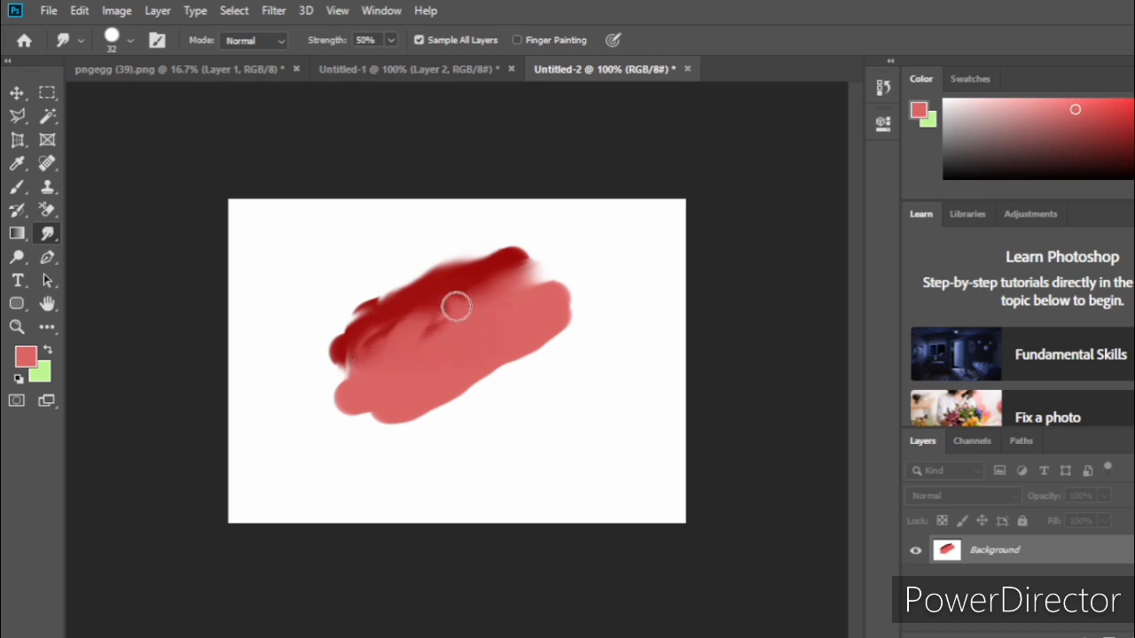
Return to the nurse photo, zoom to 300%, and shrink the Smudge brush to 4 px
left_click(463, 69)
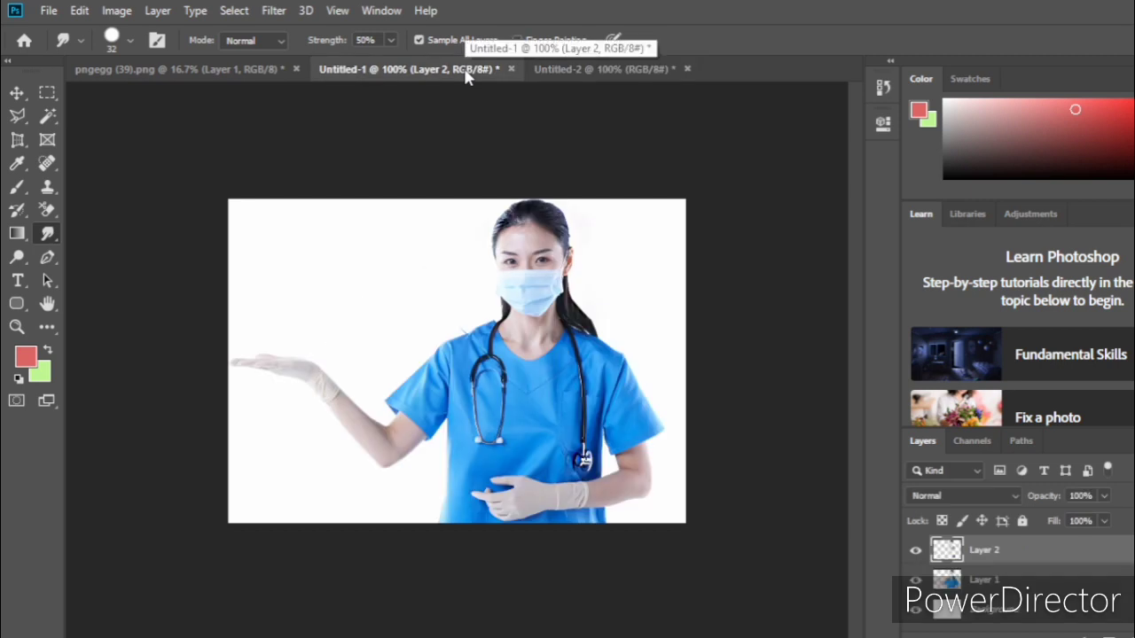
key("ctrl+plus")
key("ctrl+plus")
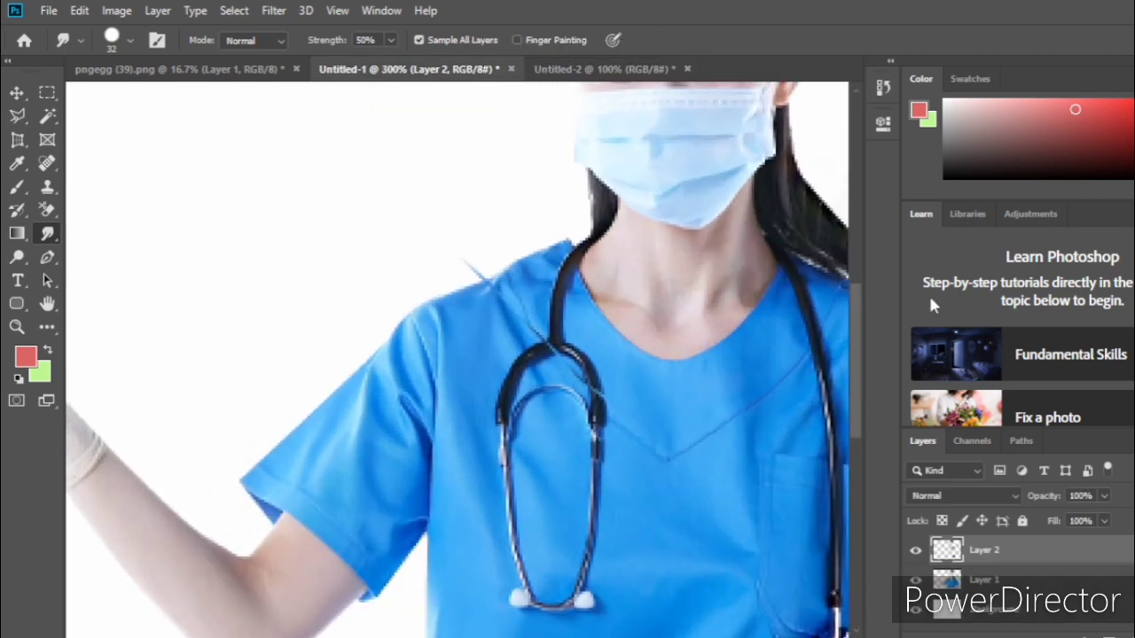
left_click_drag(853, 328, 864, 259)
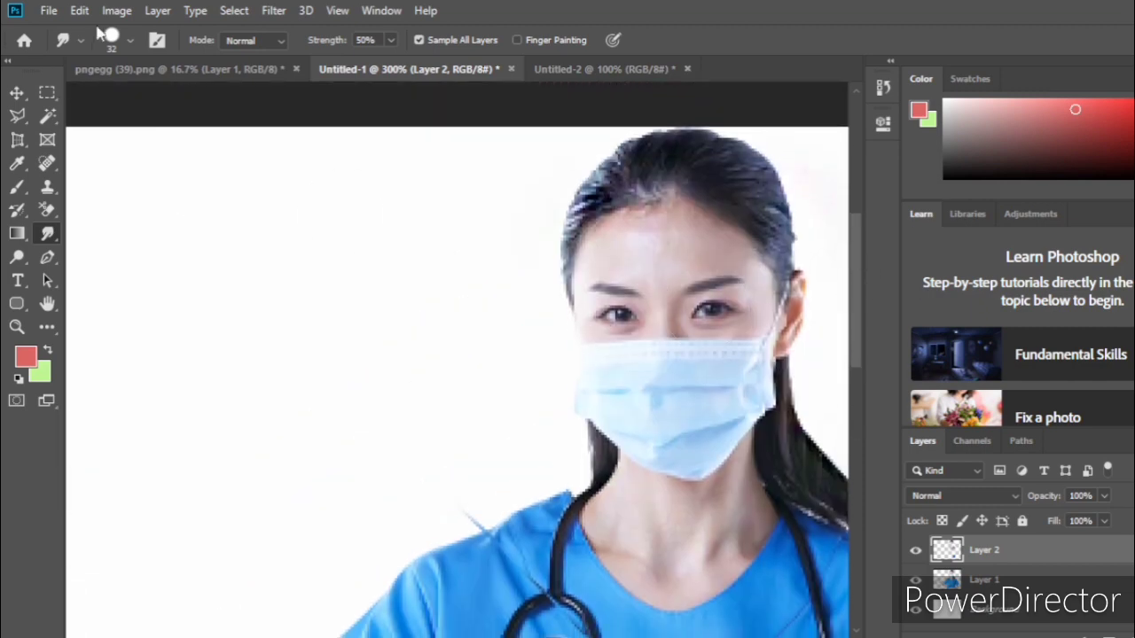
left_click(129, 41)
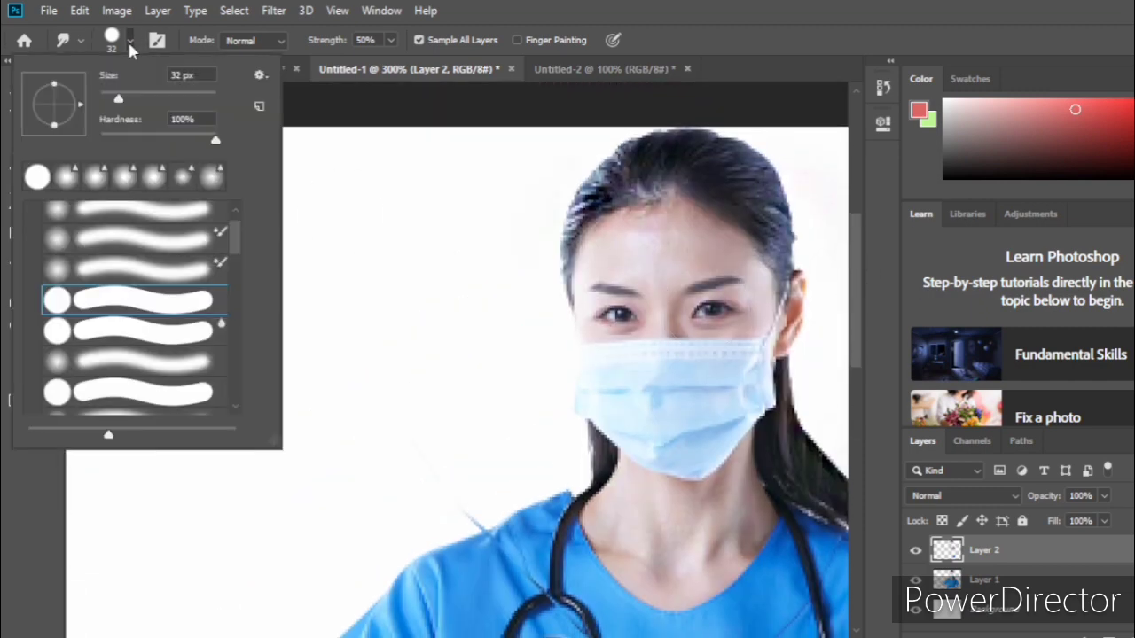
left_click_drag(122, 94, 103, 100)
left_click(402, 245)
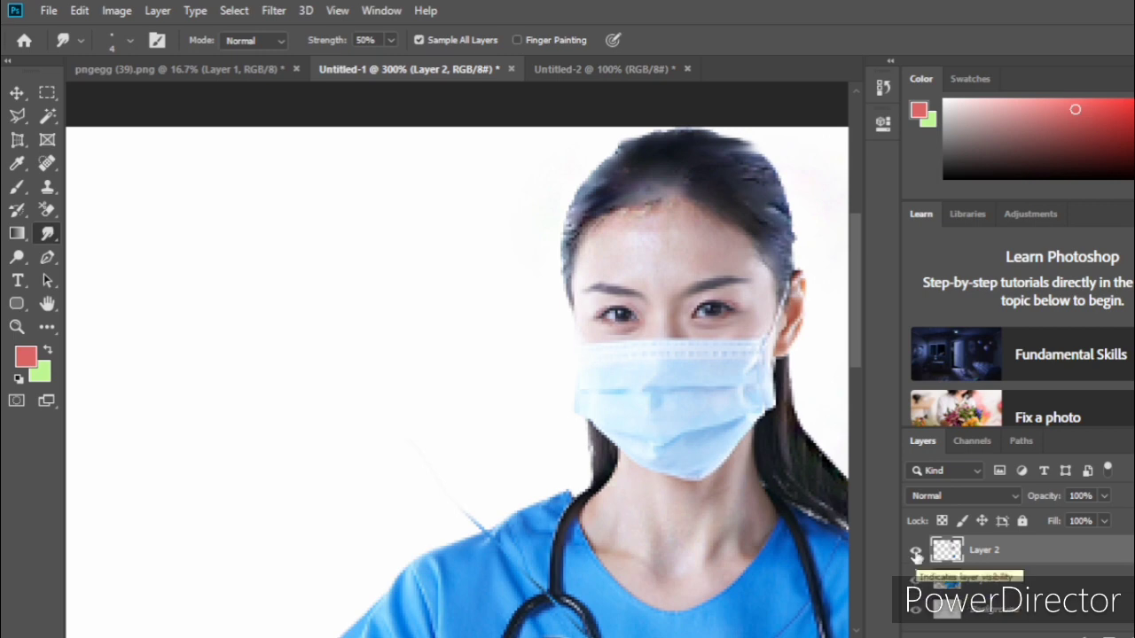
left_click(916, 555)
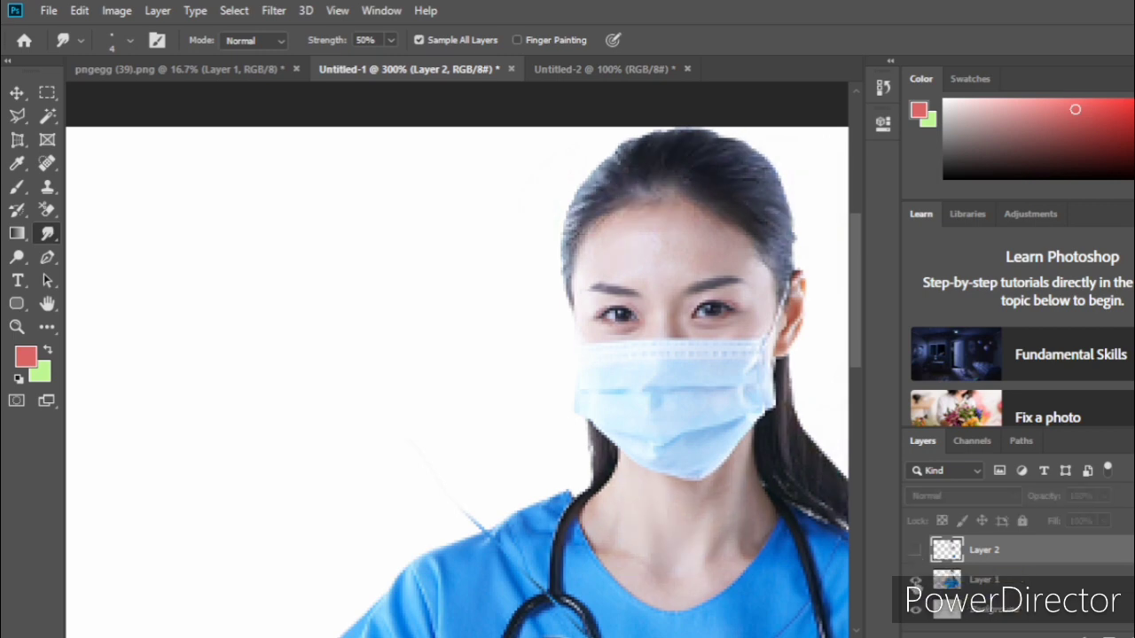
left_click(916, 581)
left_click(915, 581)
left_click(916, 554)
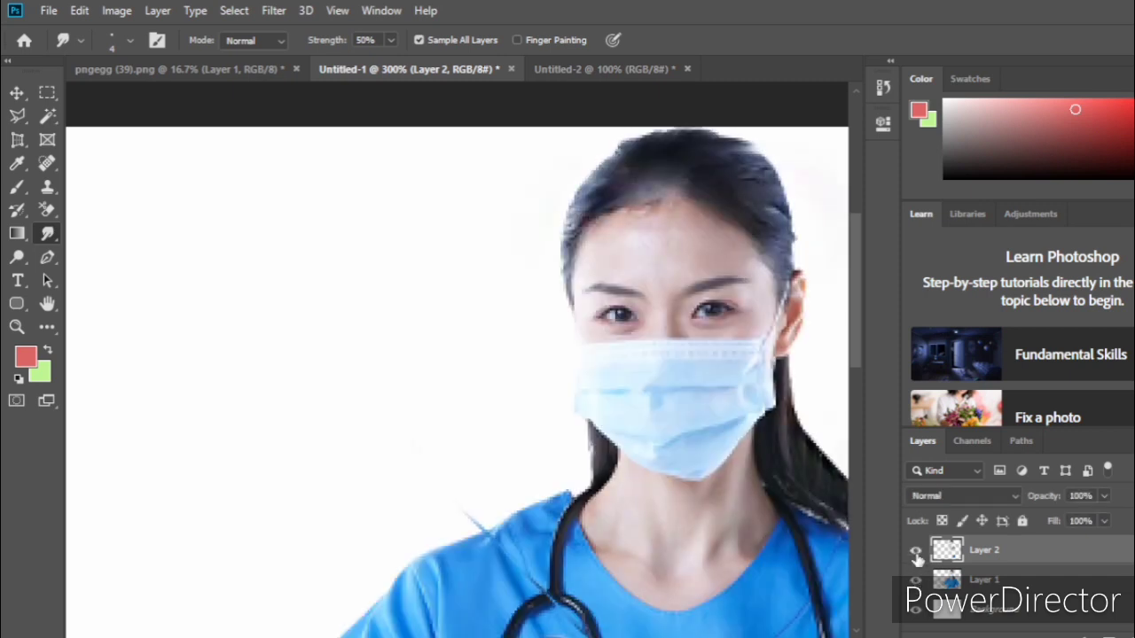
left_click(916, 555)
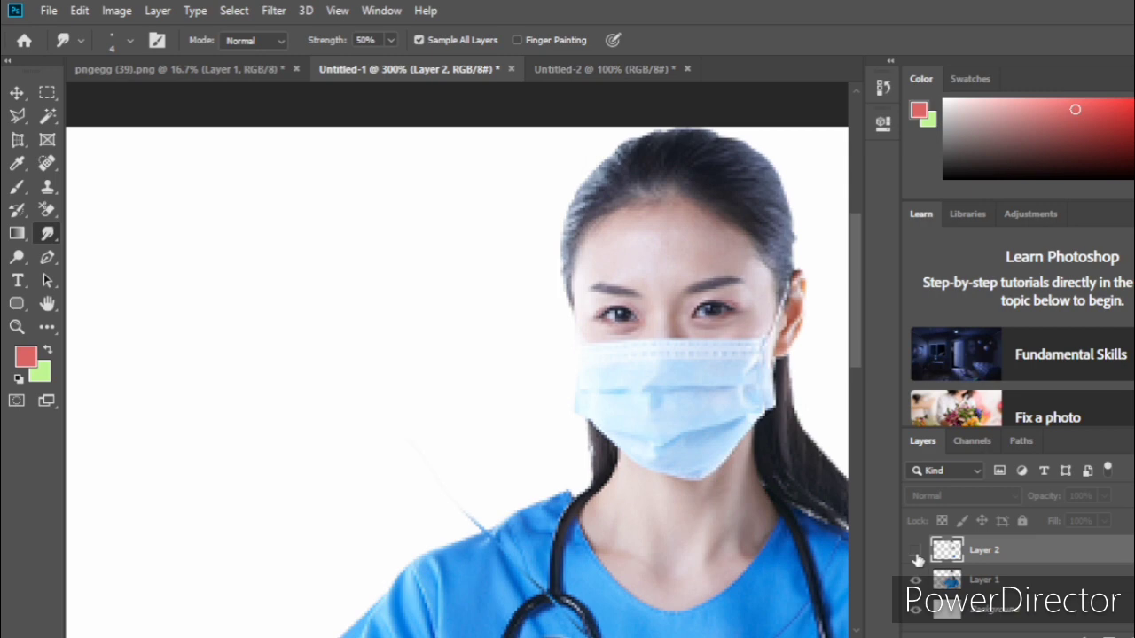
left_click(916, 555)
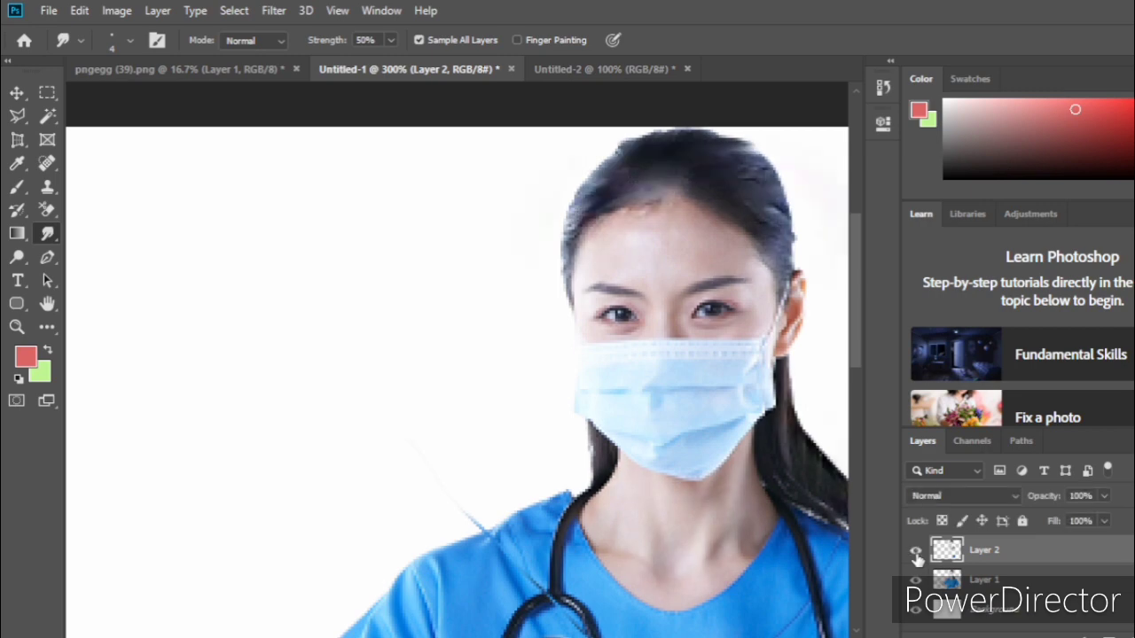